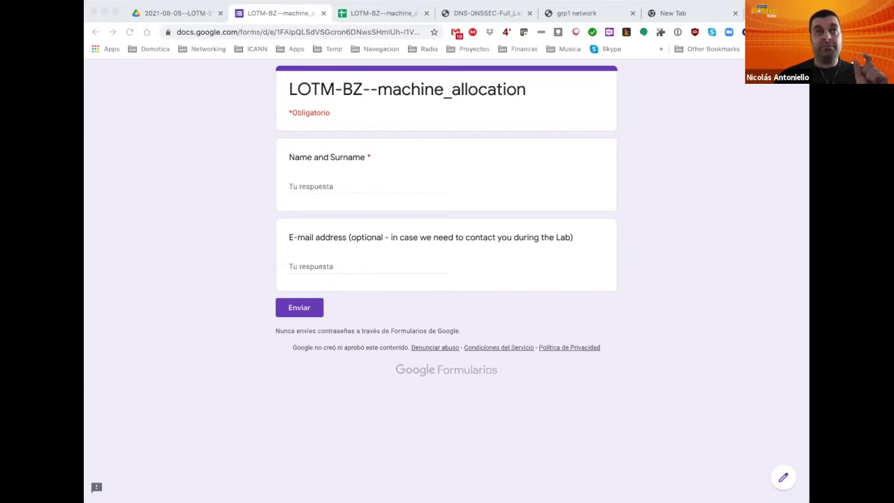
Step: Check the machine_allocation spreadsheet for new group owners, reloading it repeatedly
click(396, 15)
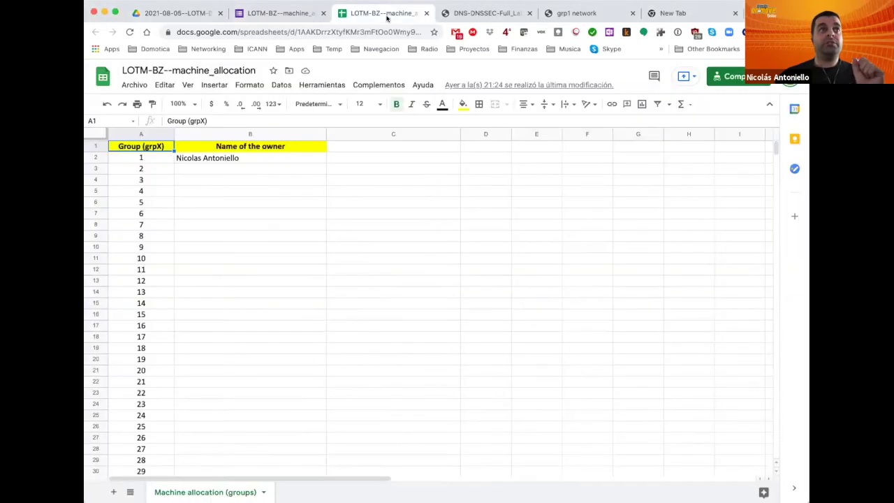
click(130, 33)
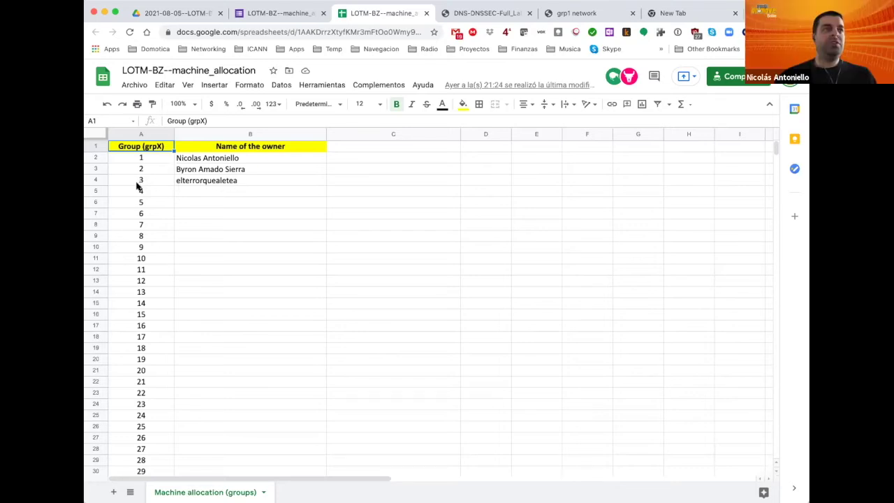
click(129, 32)
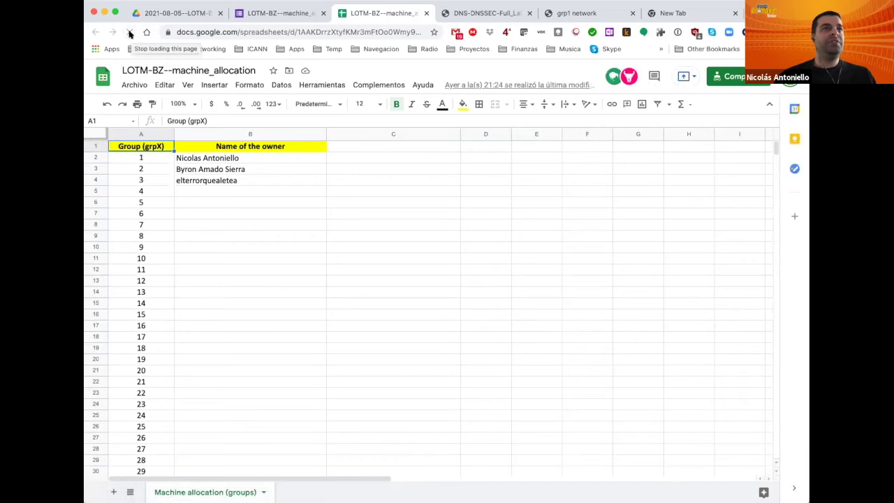
click(130, 33)
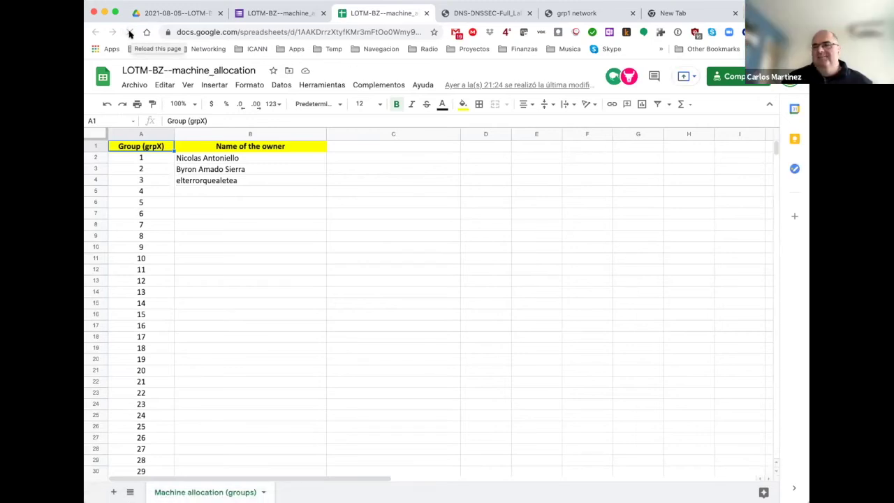
click(129, 33)
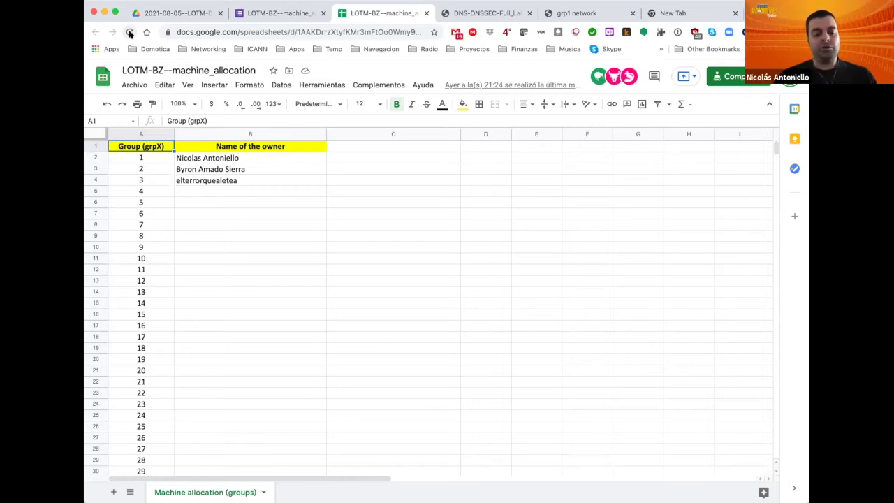
click(130, 33)
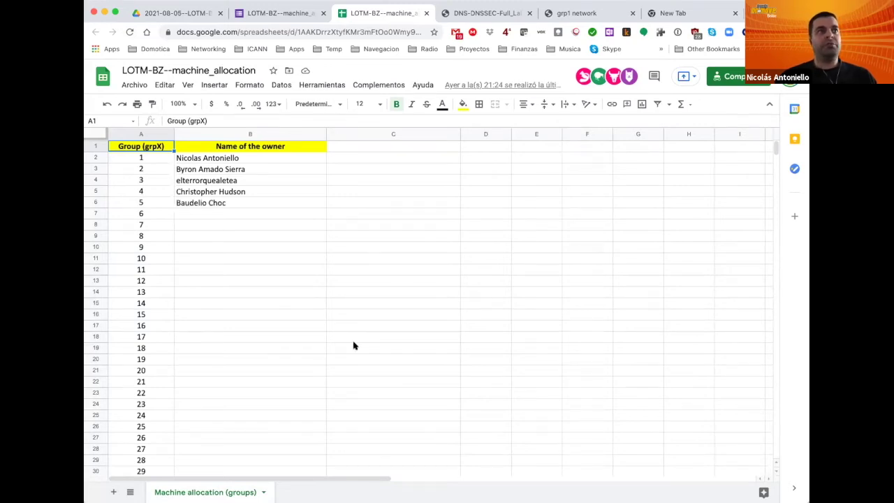
click(130, 33)
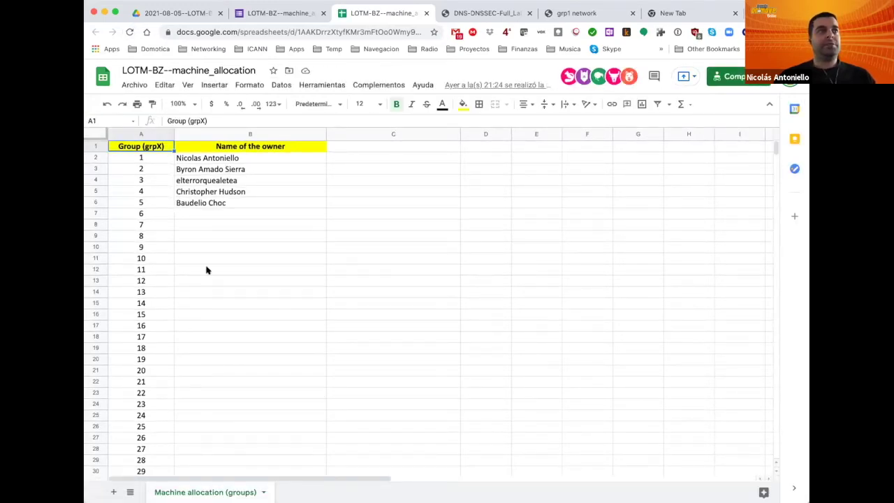
click(129, 33)
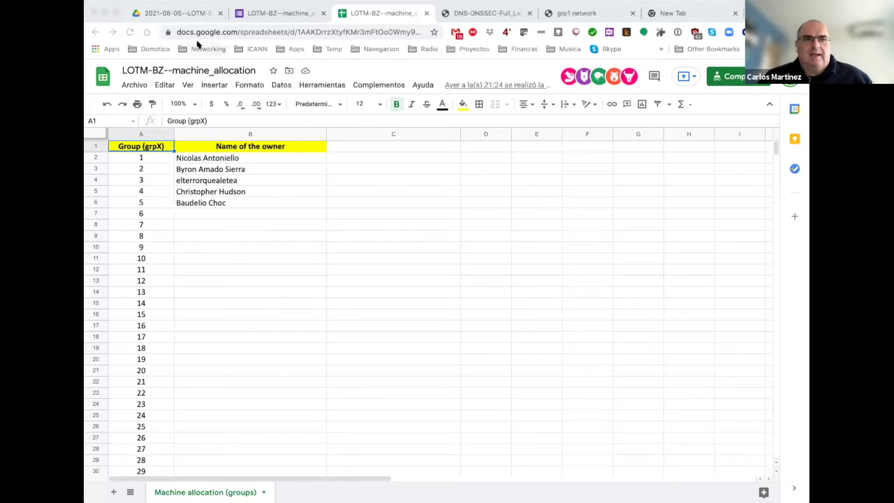
click(129, 33)
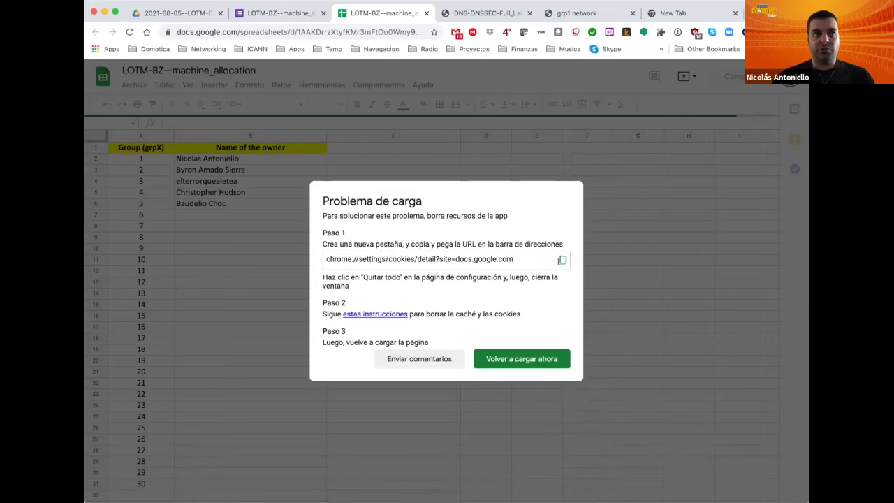
Step: Reopen the LOTM-BZ--machine_allocation spreadsheet from the 2021-08-05--LOTM-BZ Drive folder and refresh its list of group owners
click(426, 13)
click(258, 14)
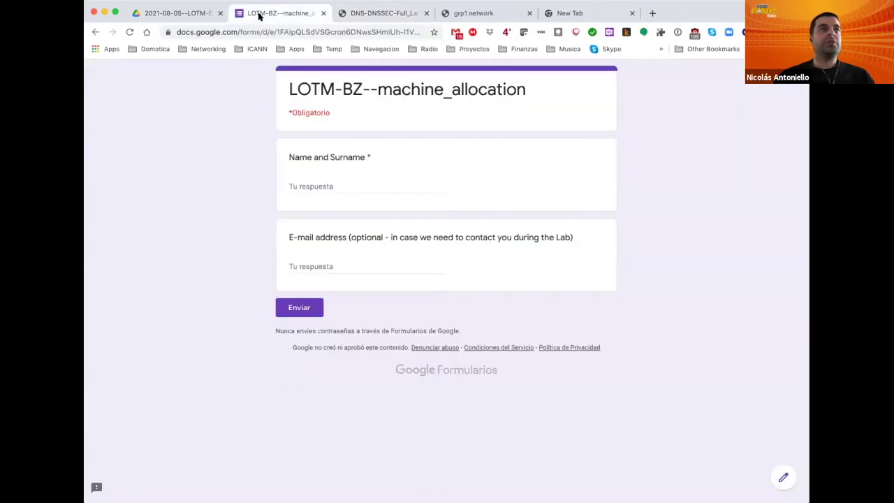
click(175, 15)
double_click(344, 220)
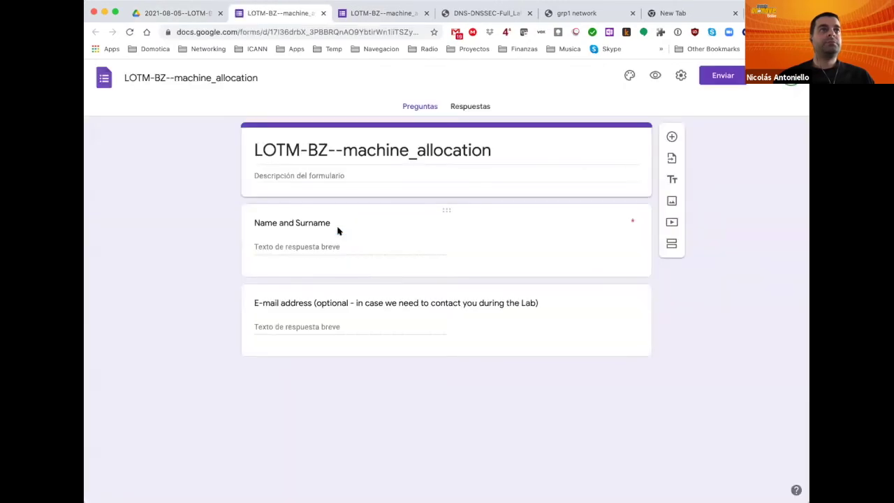
click(322, 13)
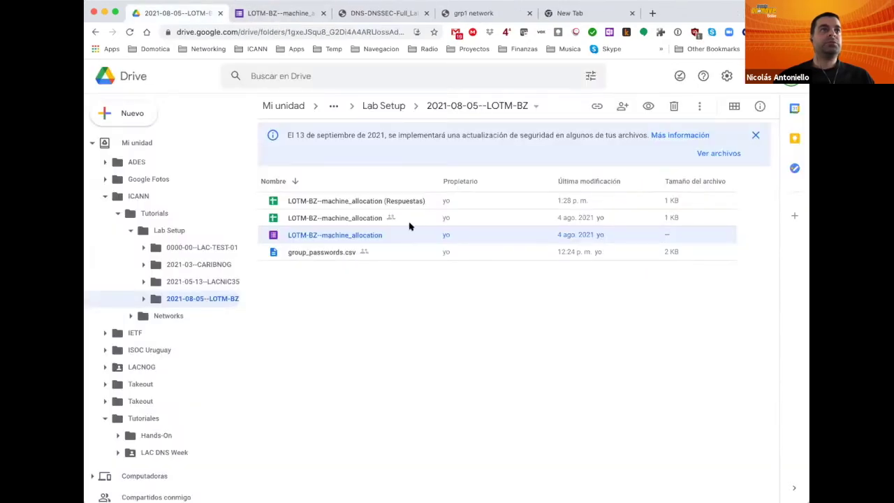
double_click(356, 220)
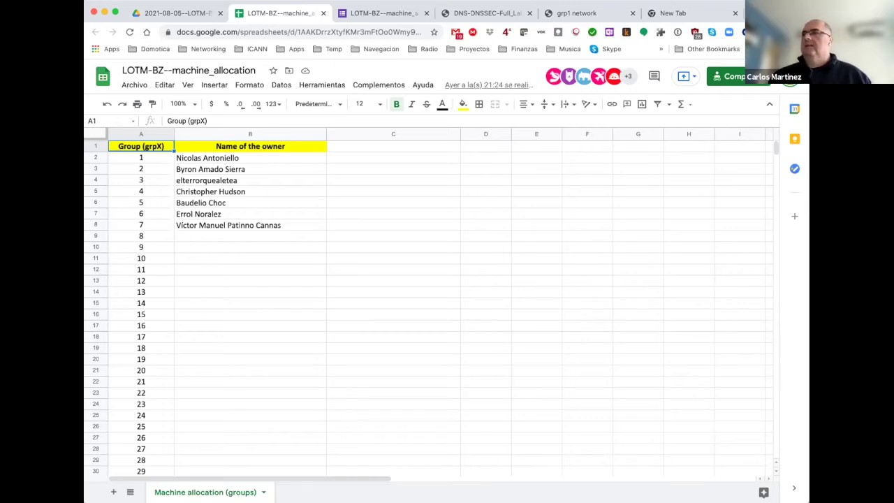
click(129, 33)
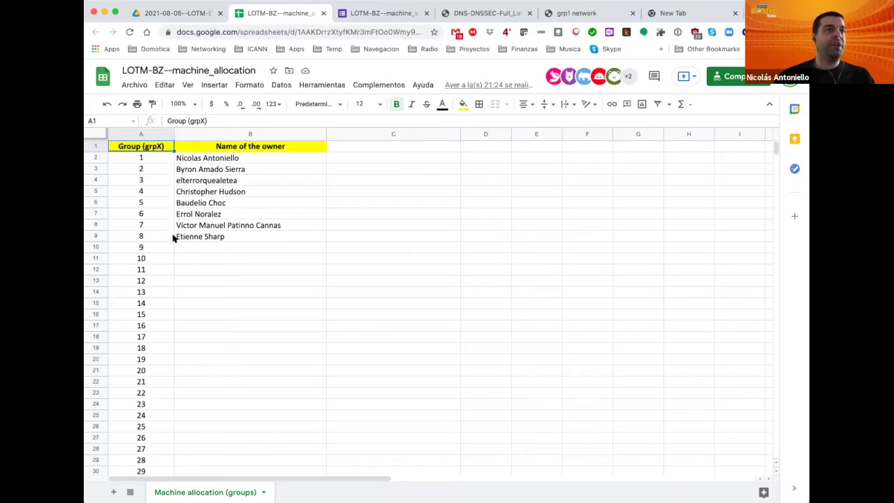
click(128, 32)
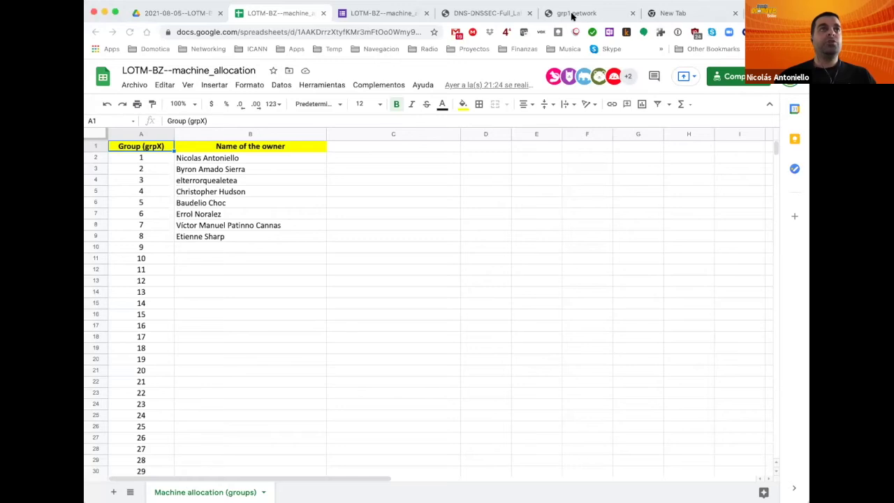
Step: Bring up the DNS-DNSSEC lab guide and select its web address, bz.te-labs.training
click(573, 13)
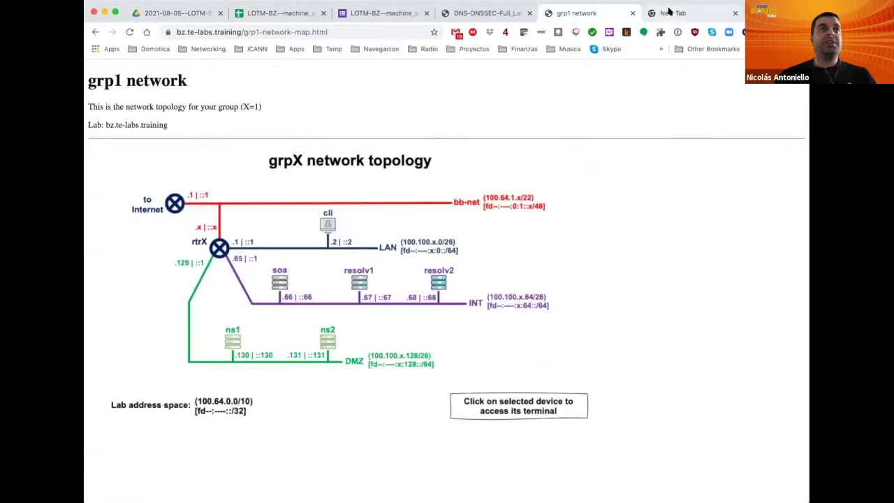
click(666, 13)
click(474, 14)
click(273, 28)
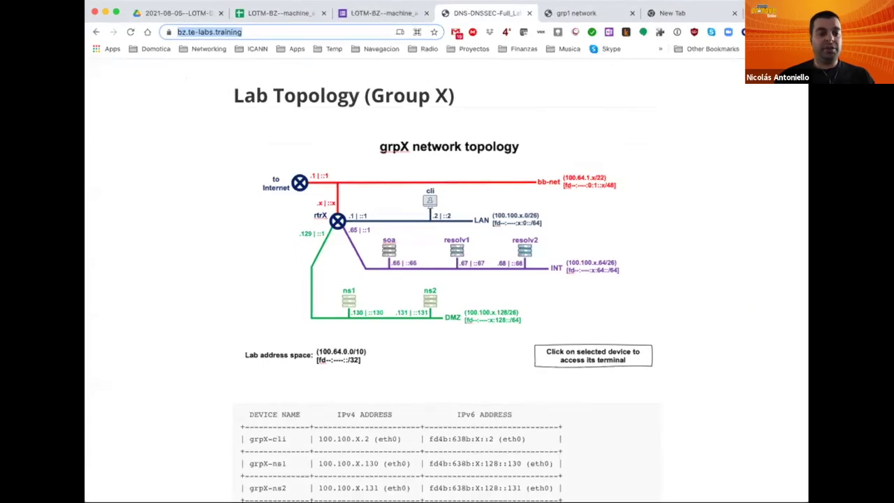
key(super+Tab)
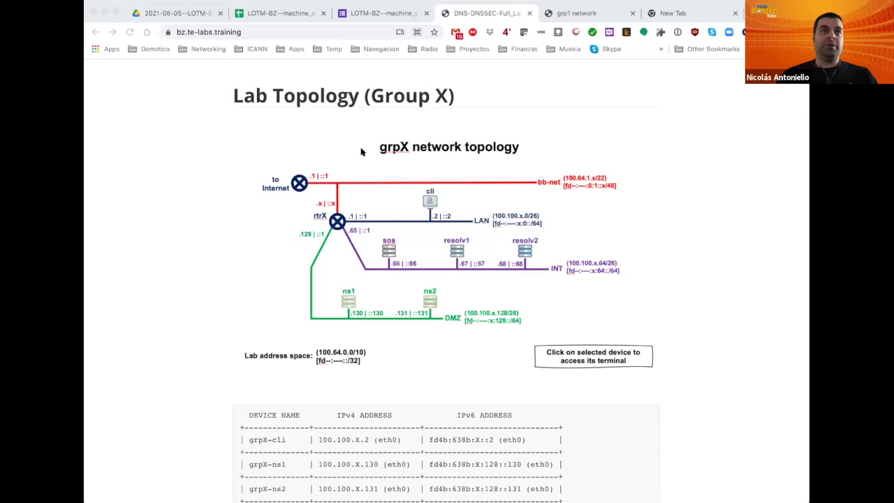
Step: Look through the lab guide from the topology and device address table to the resolver, SOA, ns1 and ns2 configuration sections
scroll(437, 279, down, 15)
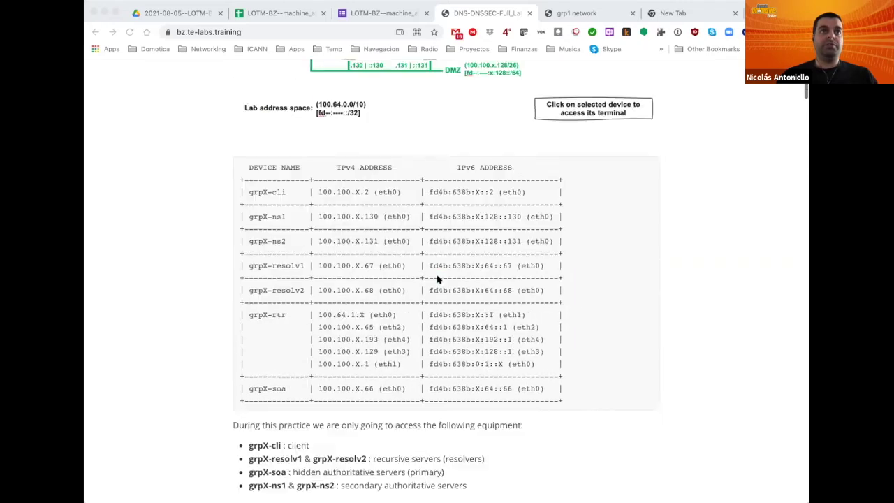
scroll(437, 279, down, 20)
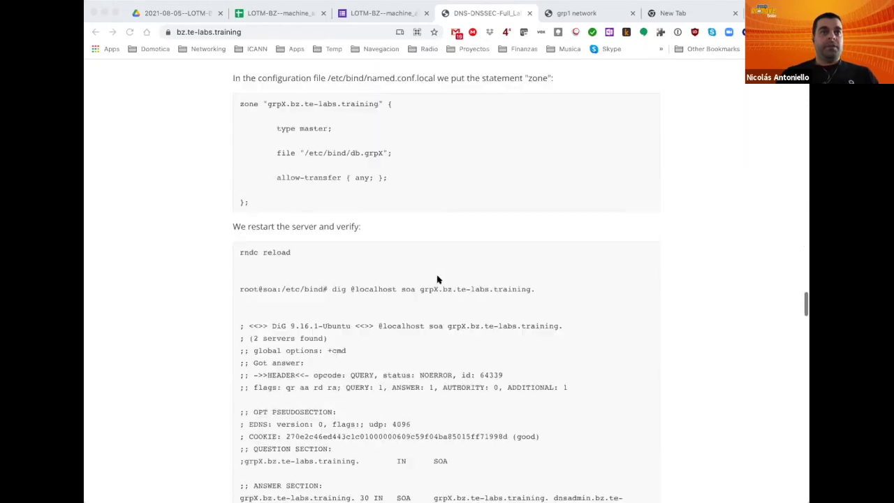
scroll(437, 279, down, 10)
scroll(437, 280, up, 20)
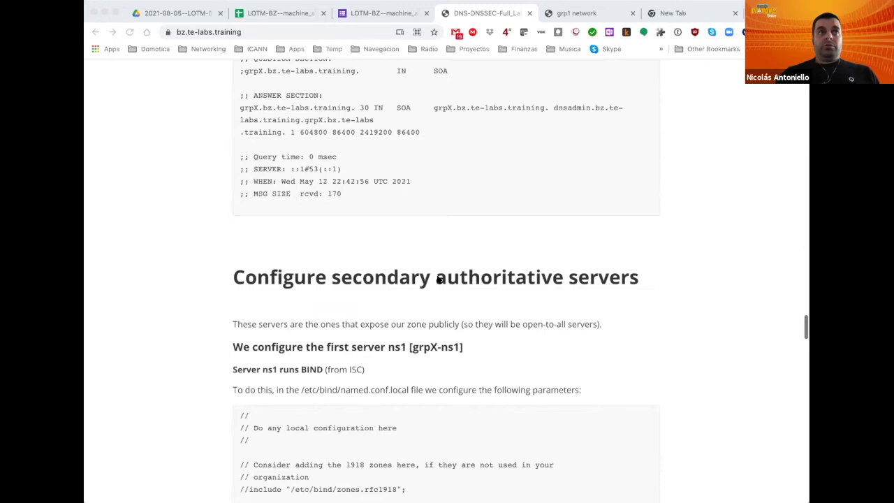
scroll(380, 308, down, 1)
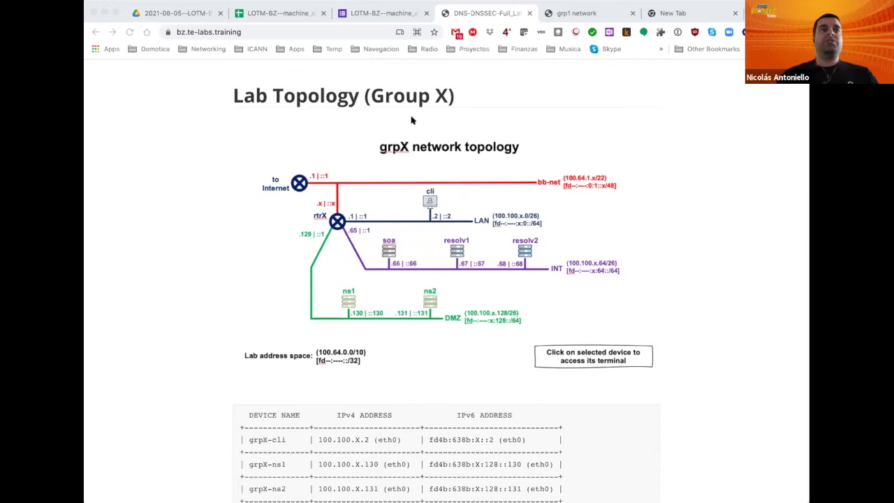
scroll(520, 244, down, 20)
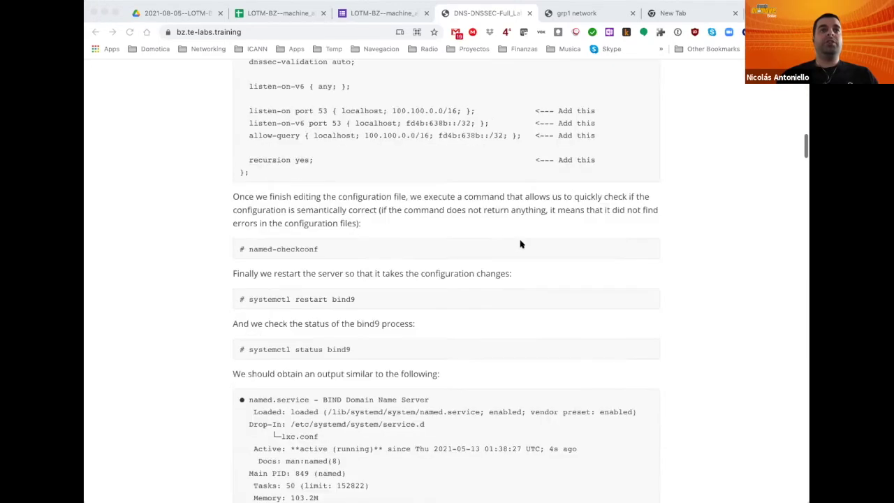
scroll(520, 244, down, 20)
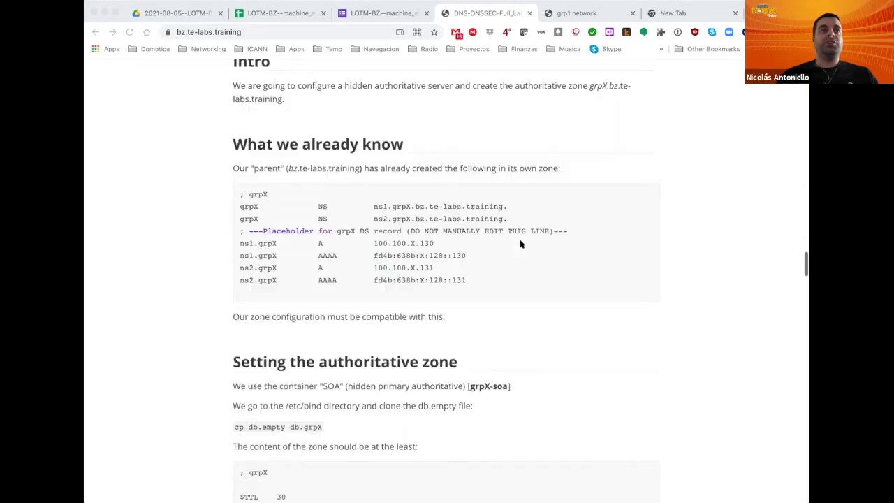
scroll(520, 244, down, 20)
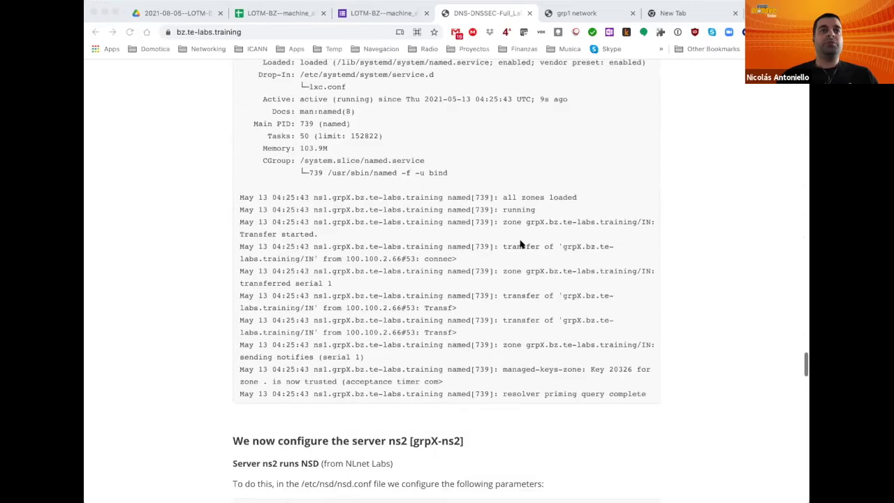
scroll(521, 243, down, 10)
scroll(520, 244, up, 20)
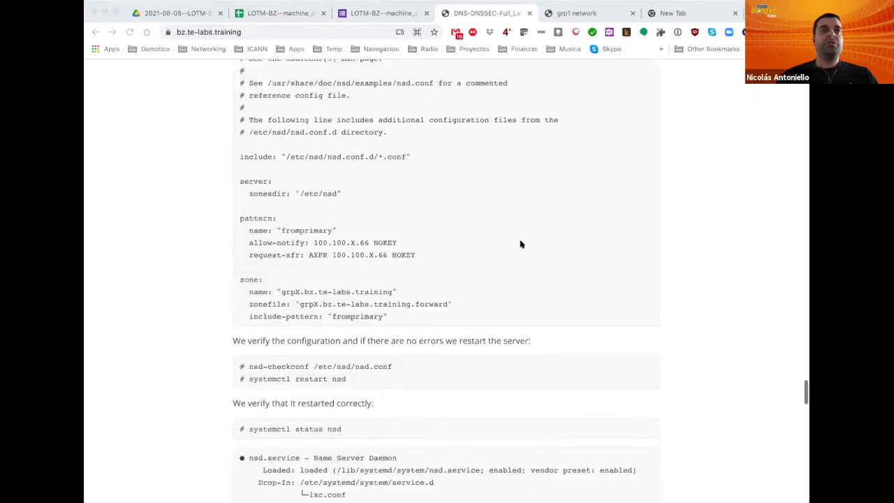
scroll(520, 244, up, 20)
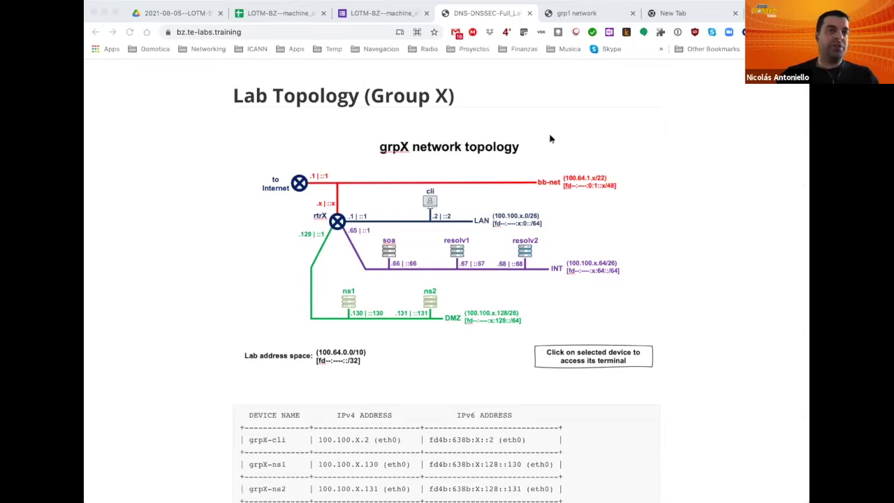
Step: Display the grp1 network topology page with its clickable devices
click(570, 12)
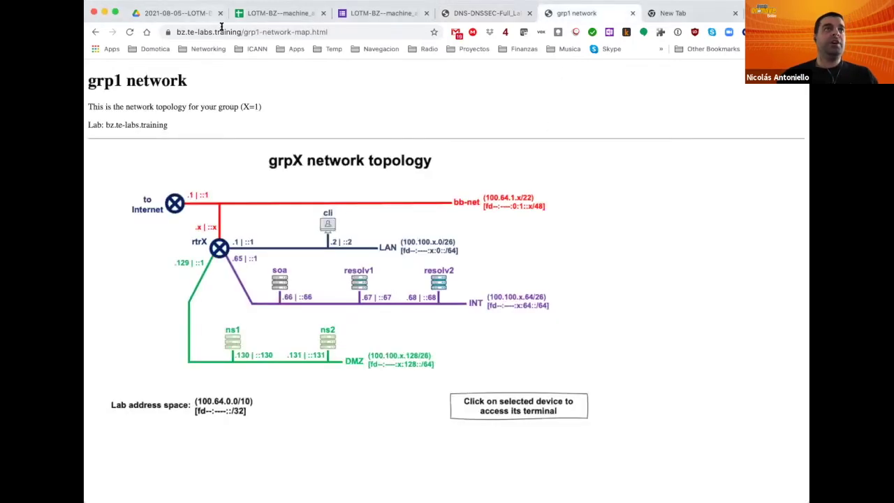
click(670, 13)
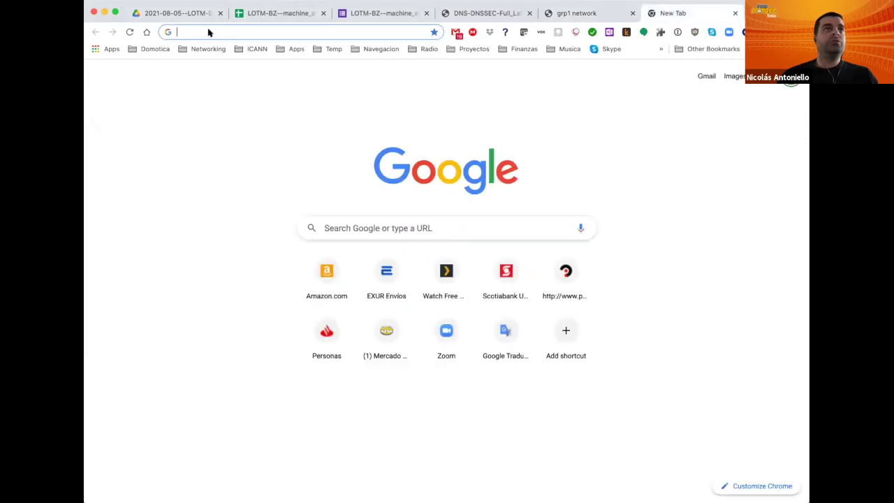
click(590, 14)
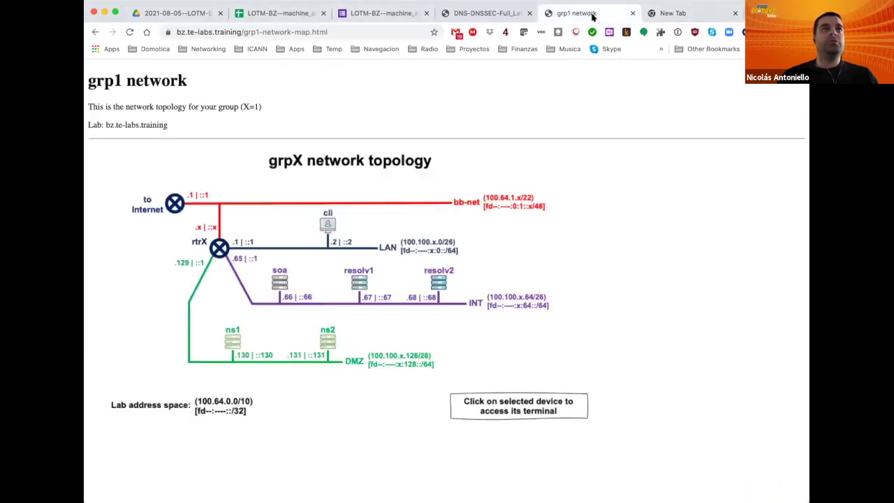
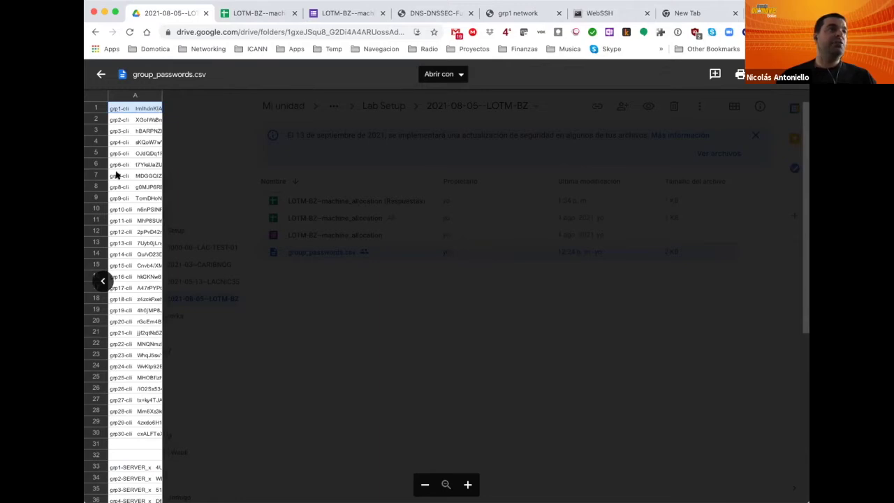
Step: Locate the grp11-cli and grp11-SERVER_x password entries in group_passwords.csv
click(116, 219)
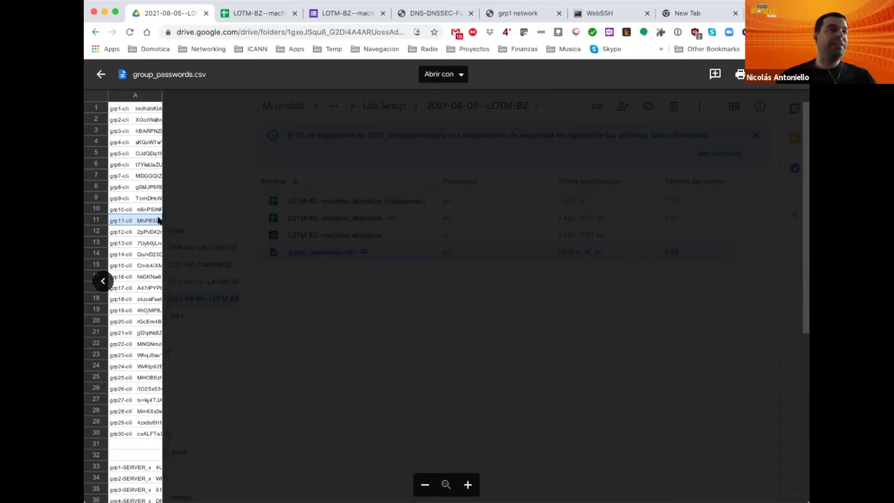
scroll(137, 290, down, 6)
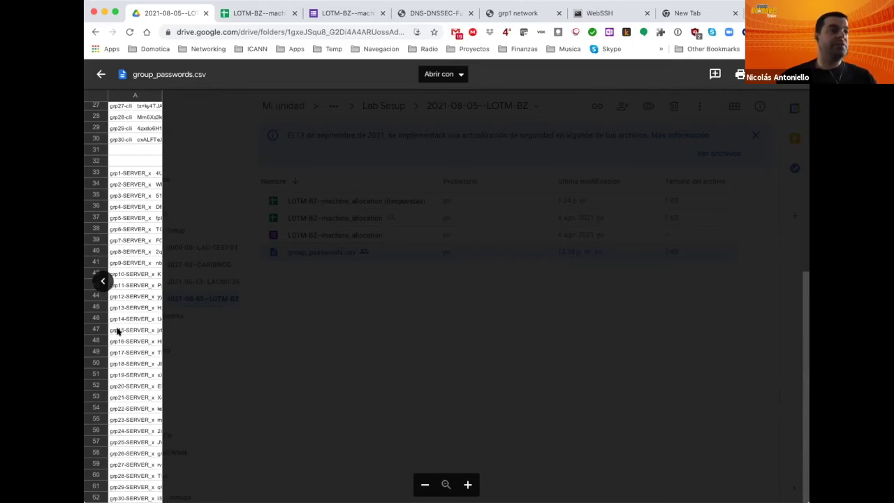
click(118, 283)
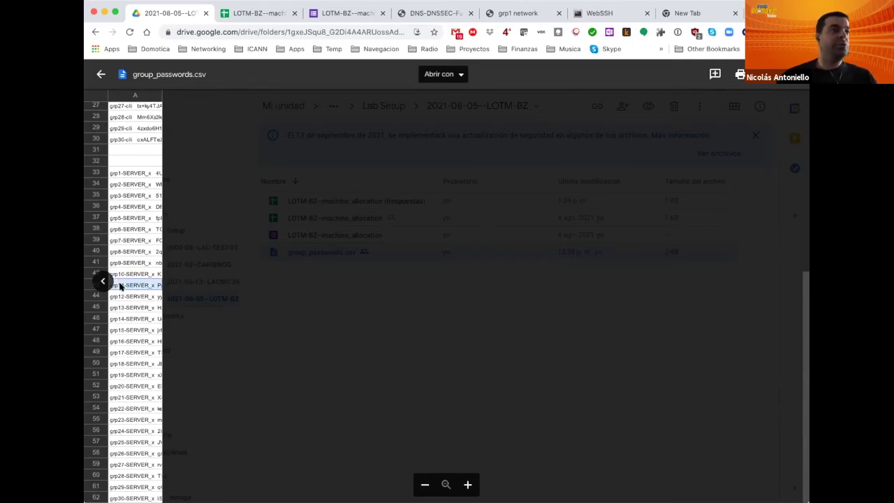
scroll(124, 298, up, 2)
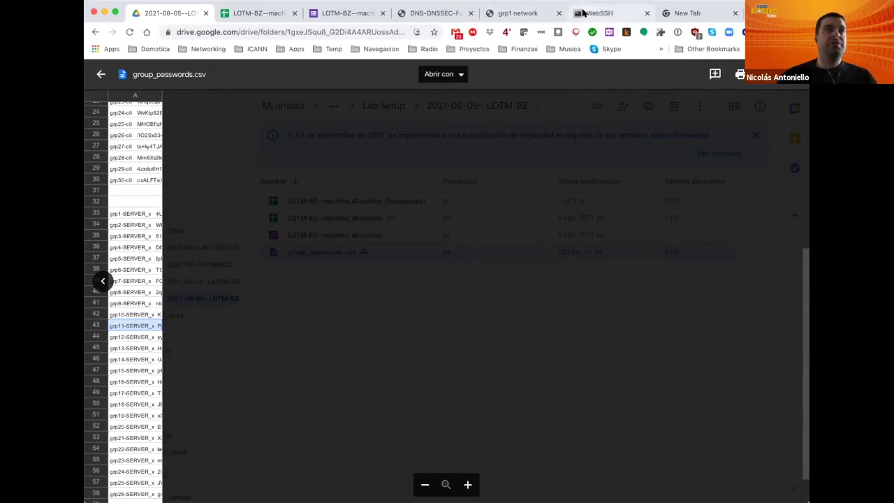
Step: Open the WebSSH connection form for resolv1 from the grp1 network topology diagram
click(513, 14)
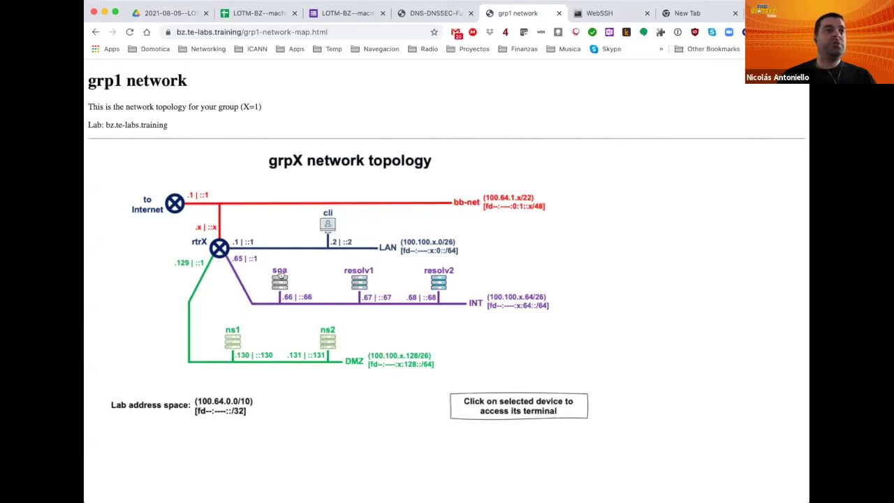
click(326, 216)
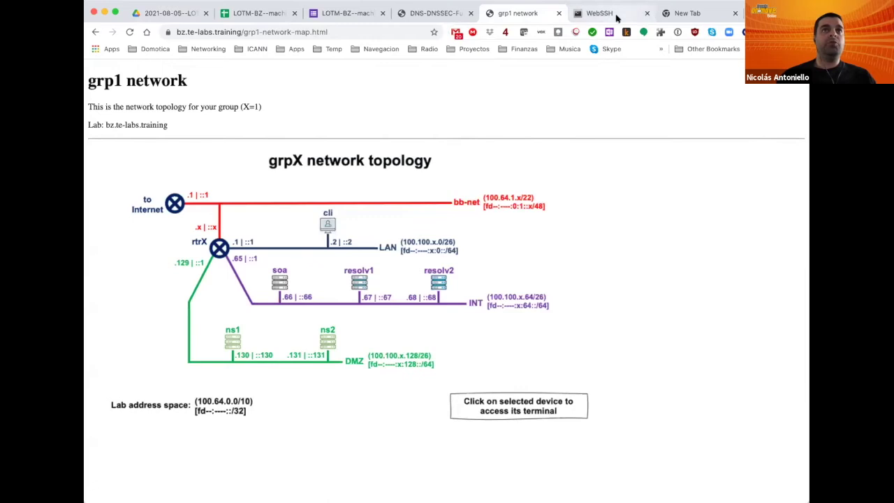
click(358, 280)
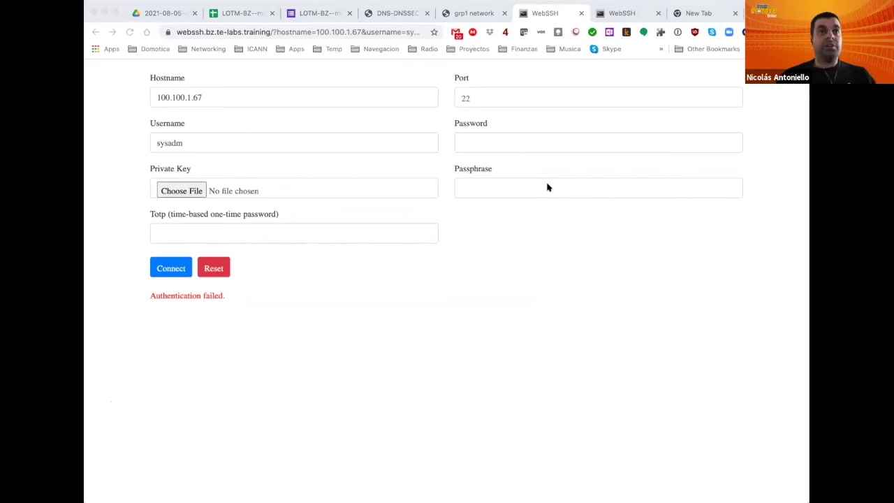
Step: Paste the account password into the resolv1 WebSSH form and connect to the server
click(523, 143)
click(523, 142)
key(super+v)
click(164, 269)
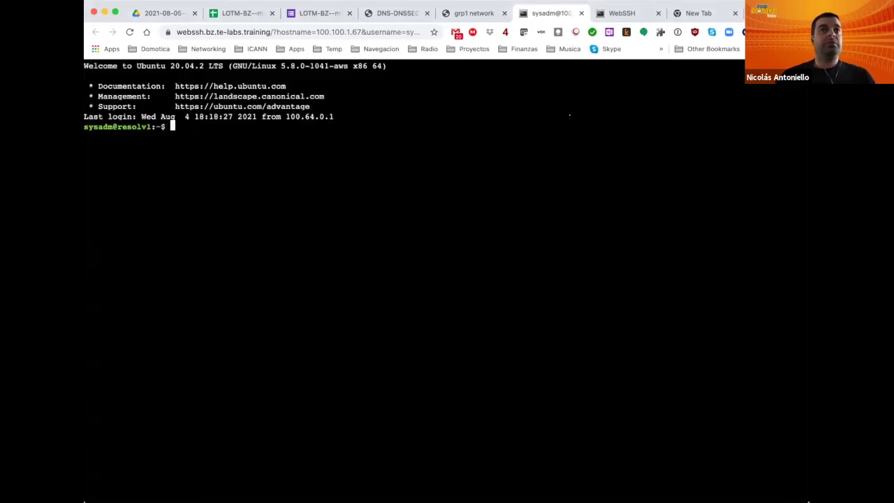
Step: Enter three empty lines at the resolv1 terminal prompt and select the host name in the last prompt
key(Return)
key(Return)
key(Return)
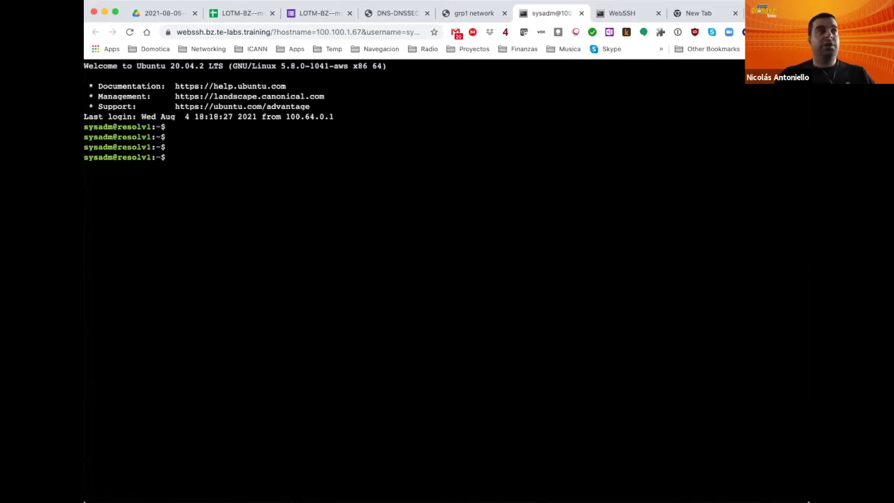
double_click(136, 157)
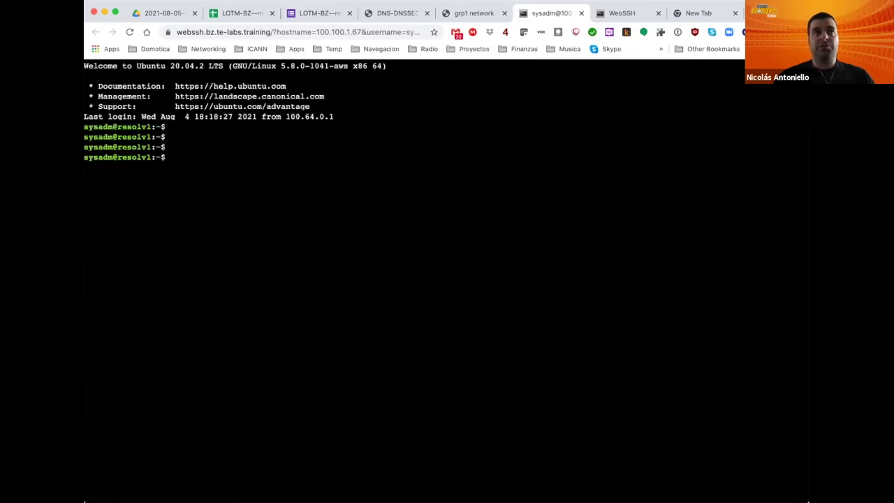
Step: Compare the unconnected WebSSH login form and the grp1 topology page with the connected resolv1 terminal session
click(616, 14)
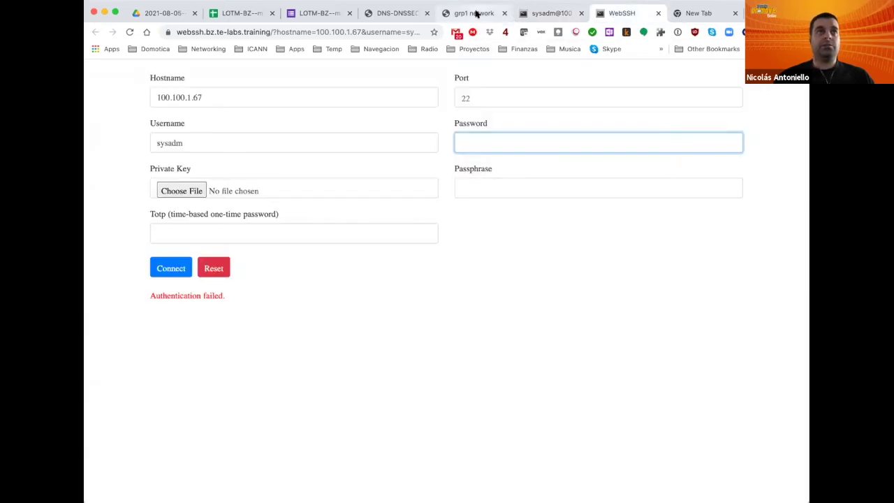
click(475, 14)
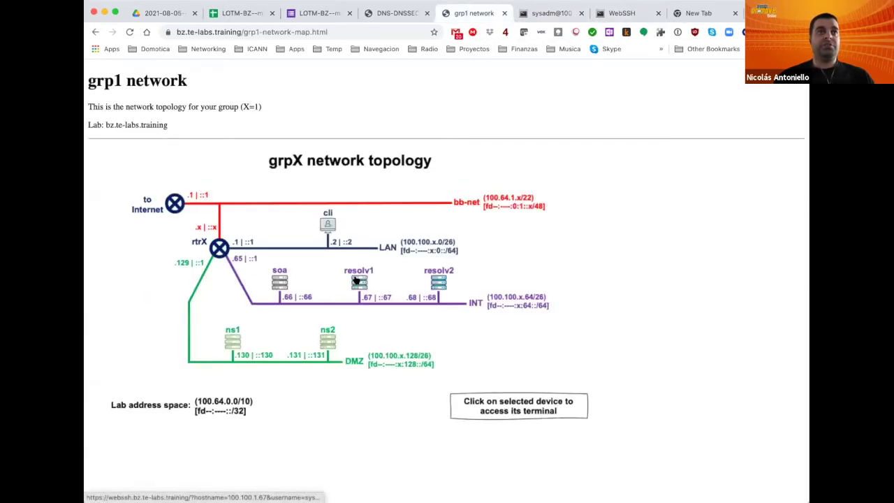
click(626, 13)
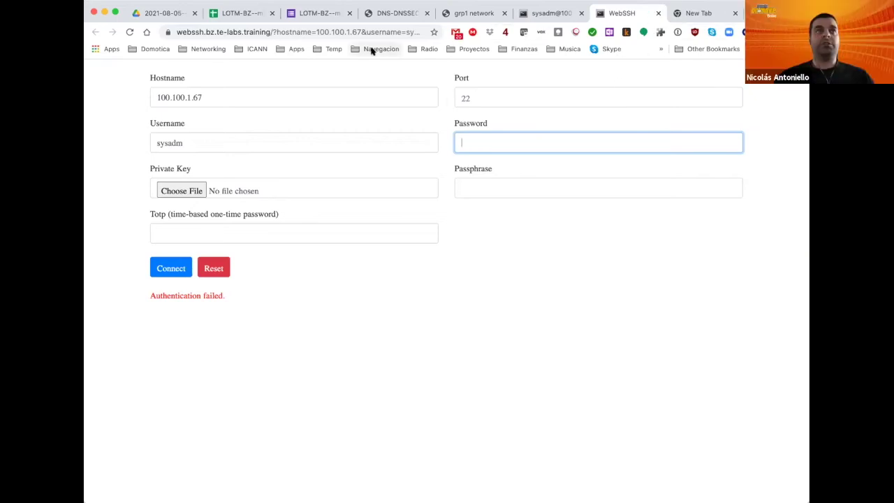
click(544, 13)
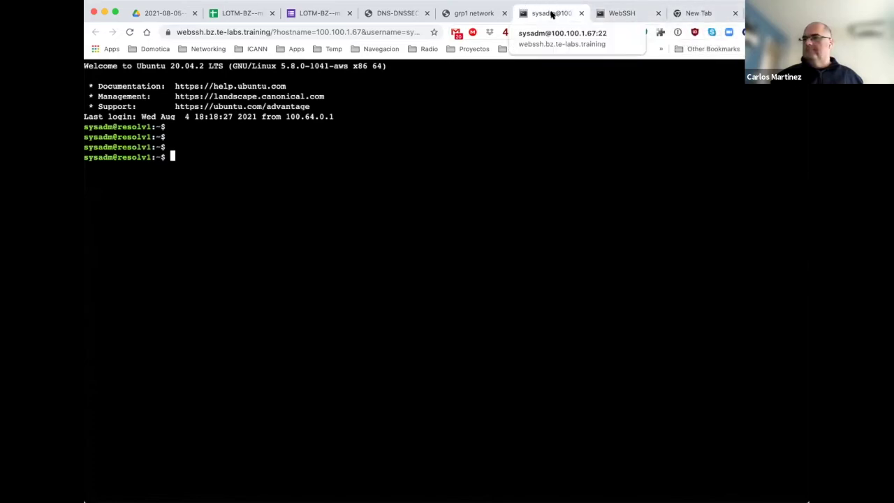
click(611, 13)
click(541, 15)
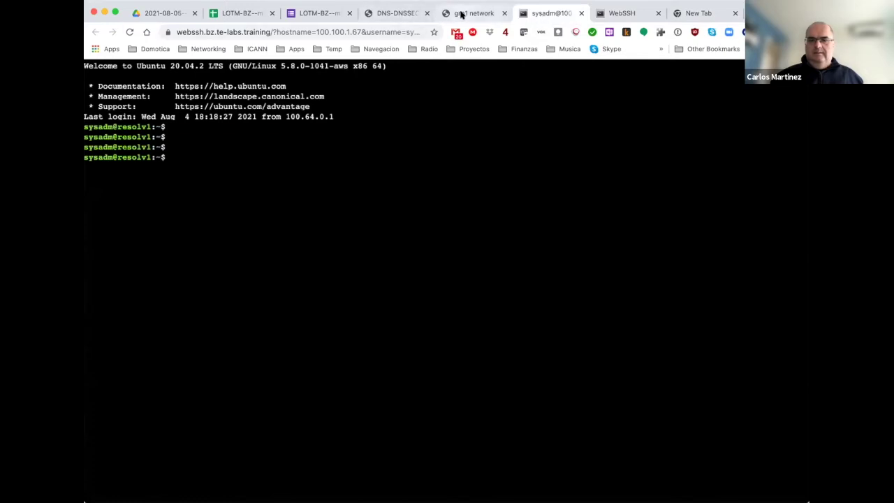
Step: Show the lab guide's topology, the grp1 network page and both WebSSH sessions, finishing on the lab guide
click(403, 11)
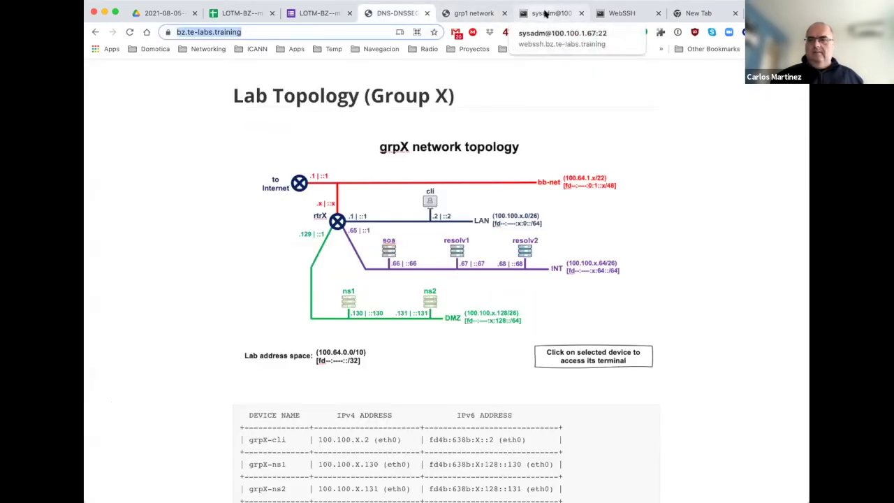
click(474, 13)
click(547, 14)
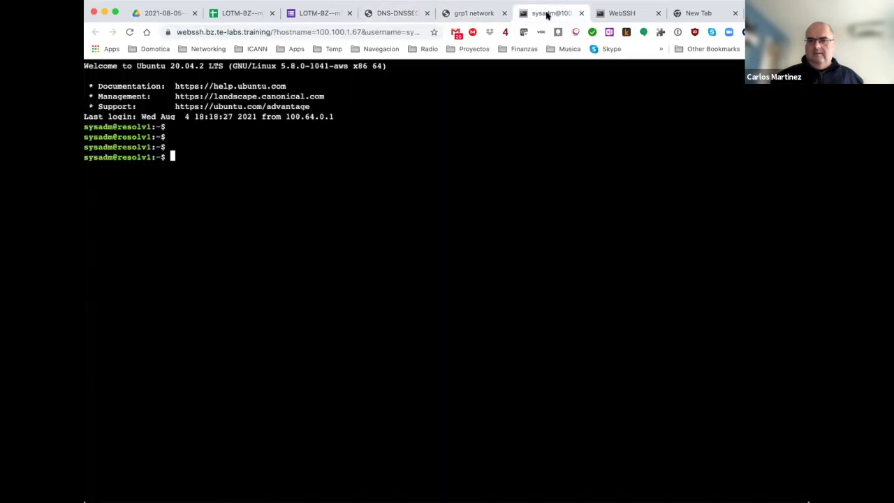
click(617, 14)
click(546, 14)
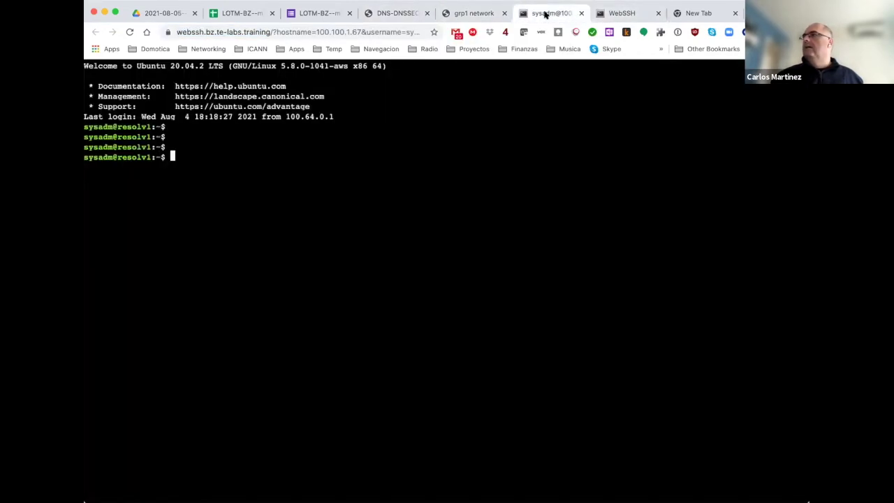
click(402, 14)
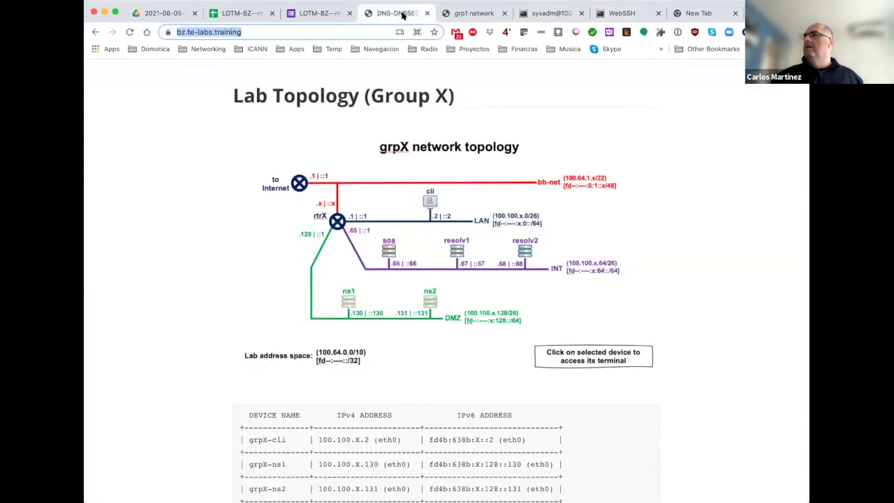